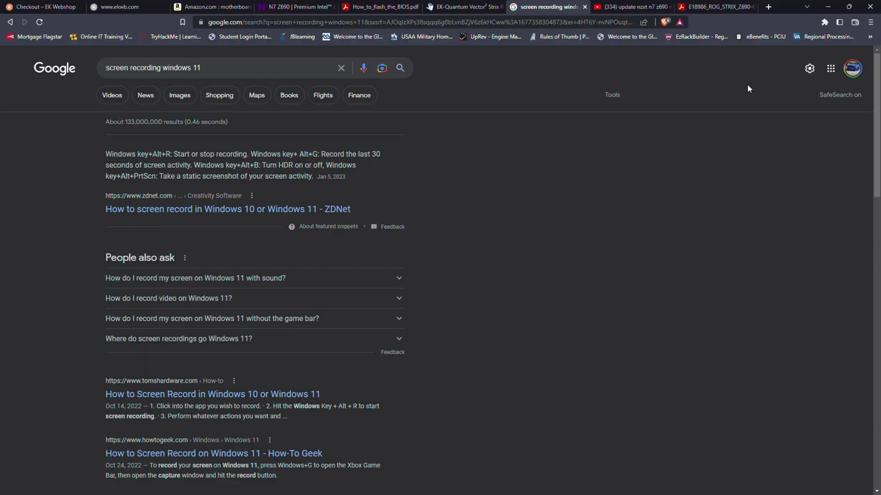
In a new browser tab, go to the NZXT website and browse to the N7 Z690 motherboard
click(768, 7)
click(34, 142)
click(410, 233)
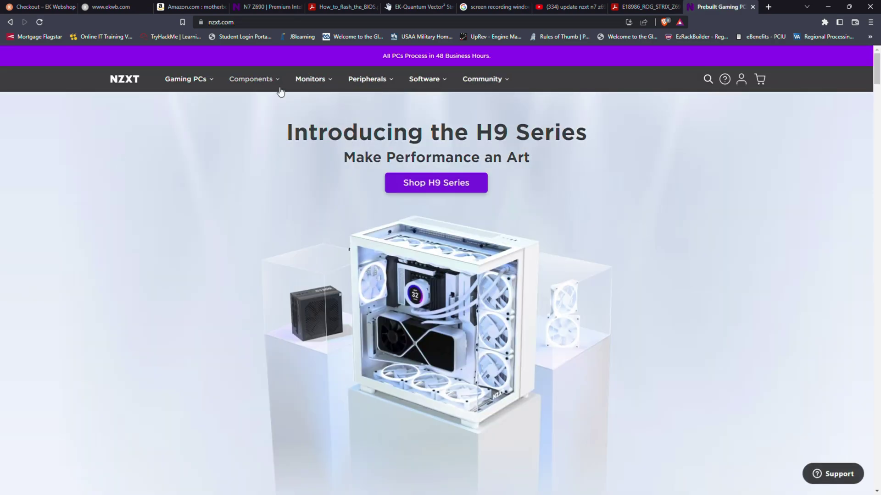
mouse_move(264, 89)
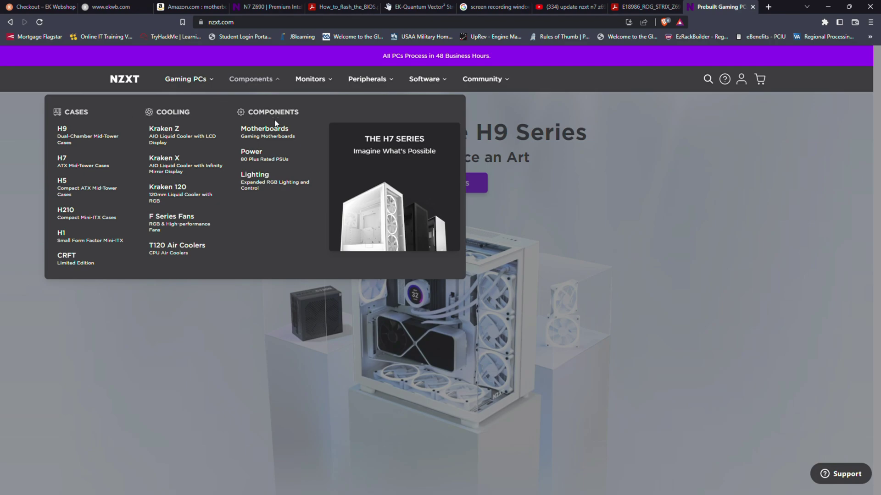
scroll(468, 170, down, 10)
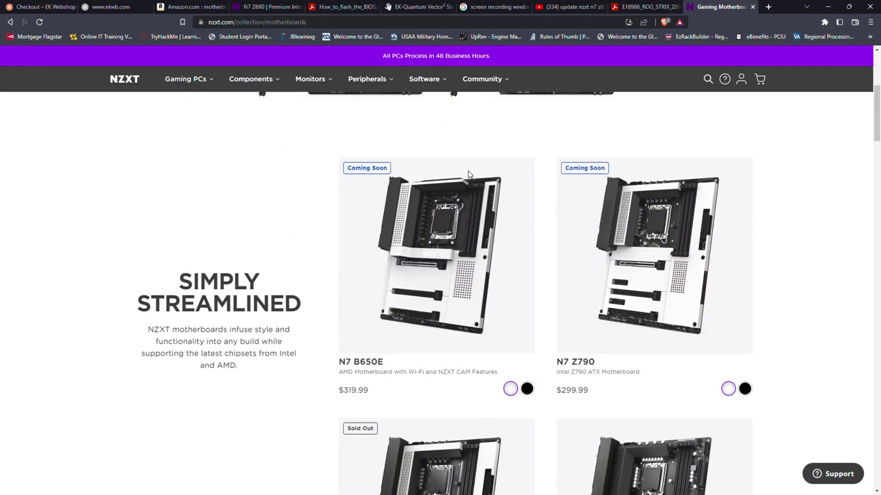
scroll(475, 170, down, 4)
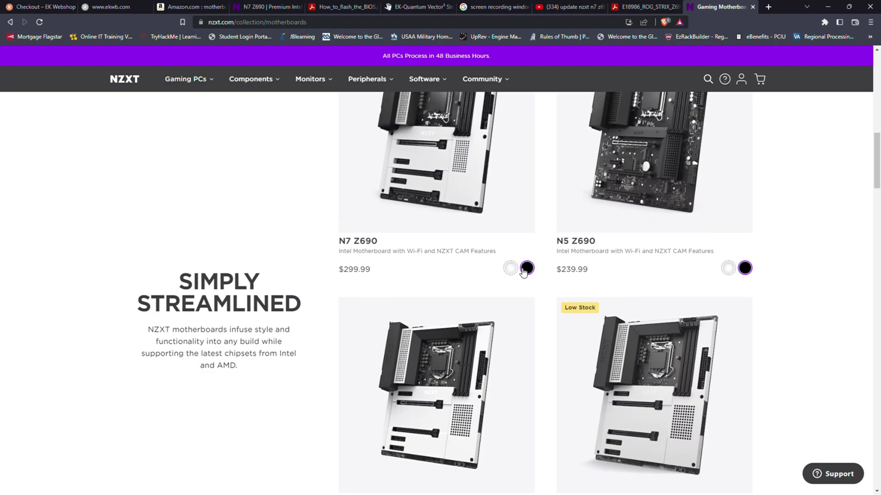
On the matte-black N7 Z690 page's resources list, download the N7 Z690 BIOS Update (7.01)
click(508, 267)
click(536, 270)
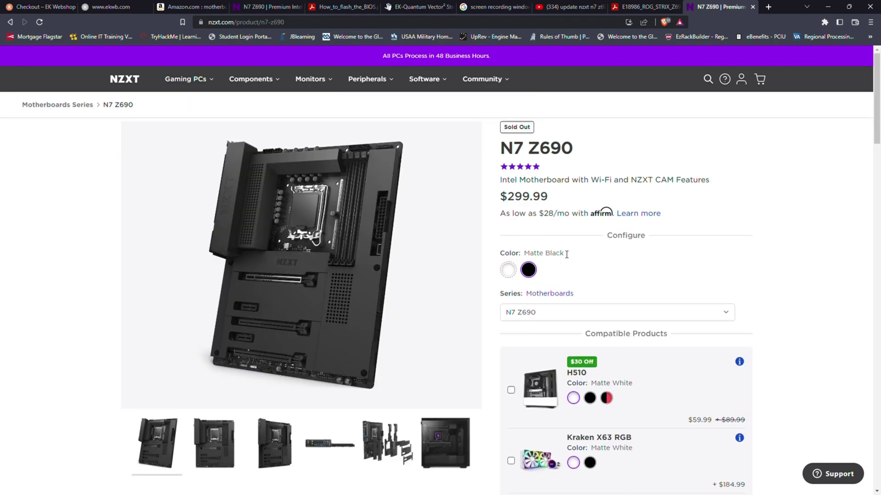
scroll(564, 249, down, 15)
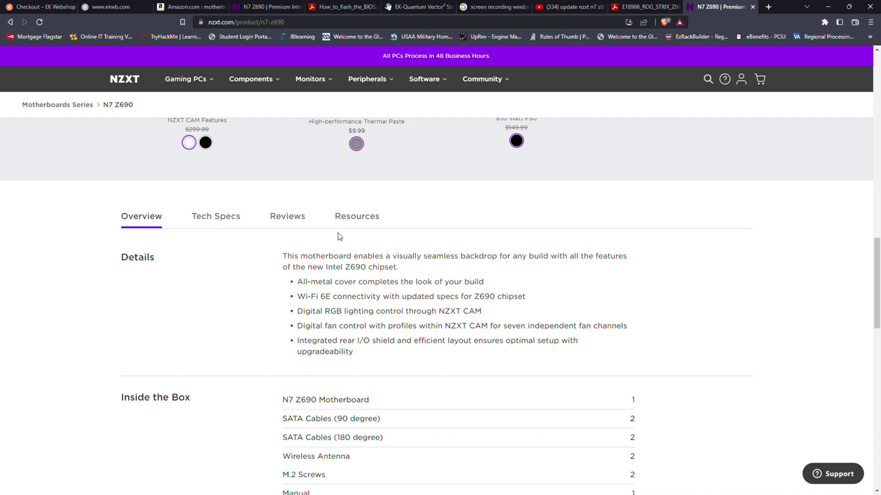
click(357, 216)
scroll(271, 254, down, 4)
scroll(270, 257, down, 7)
scroll(333, 248, down, 5)
scroll(336, 246, up, 5)
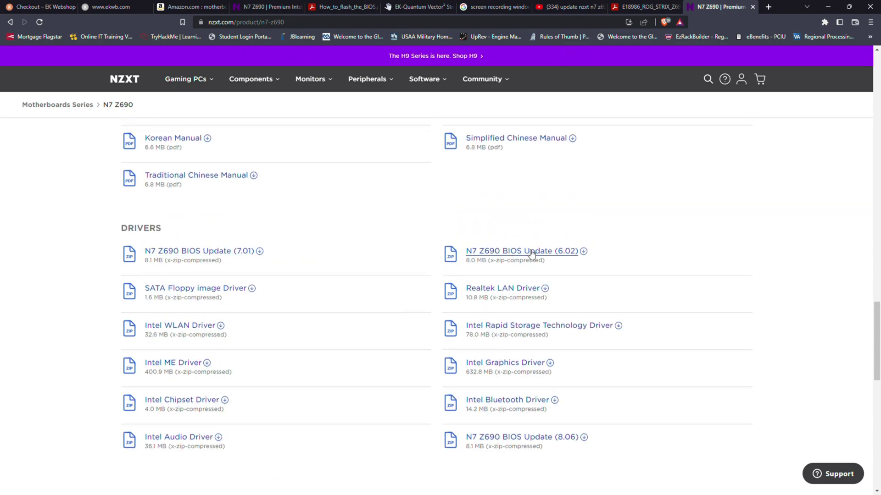
click(184, 256)
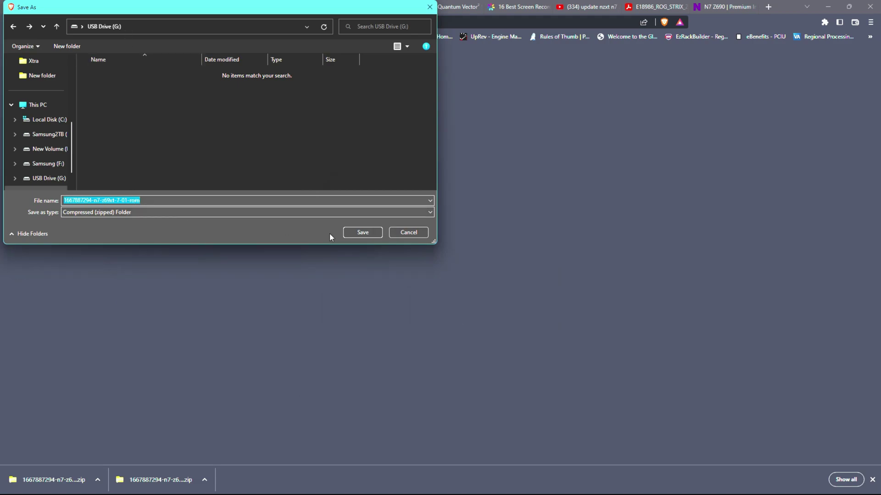
Save the BIOS Update (7.01) zip to USB Drive (G:)
click(362, 233)
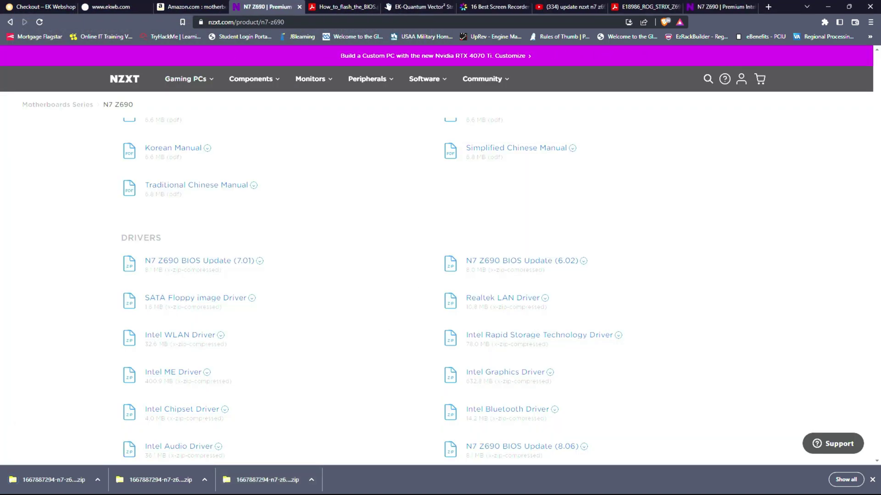
Minimize the browser and open USB Drive (G:) in File Explorer
click(828, 7)
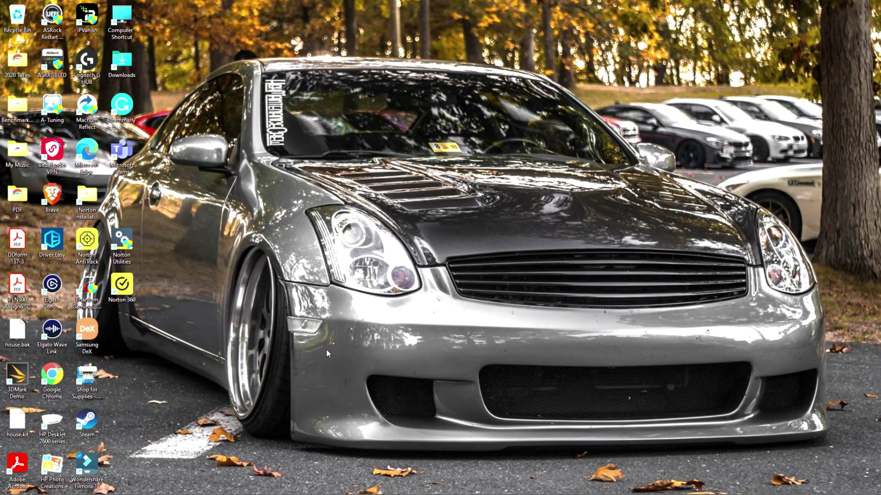
click(164, 485)
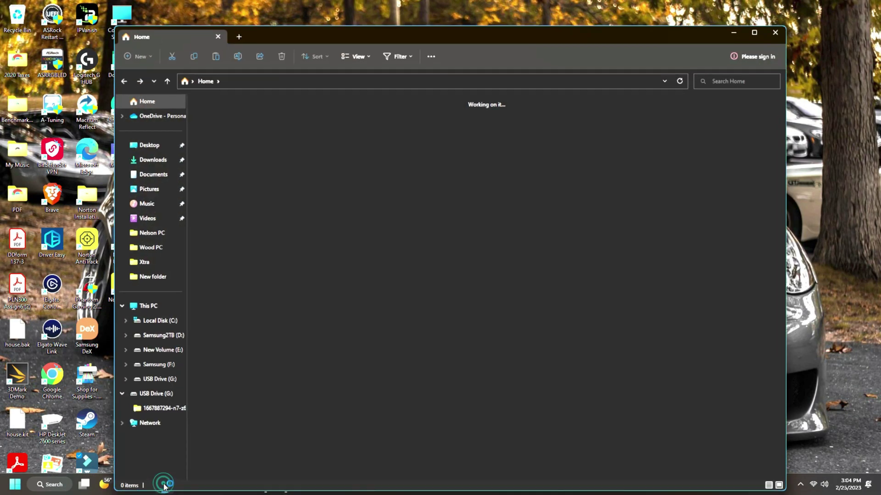
click(155, 394)
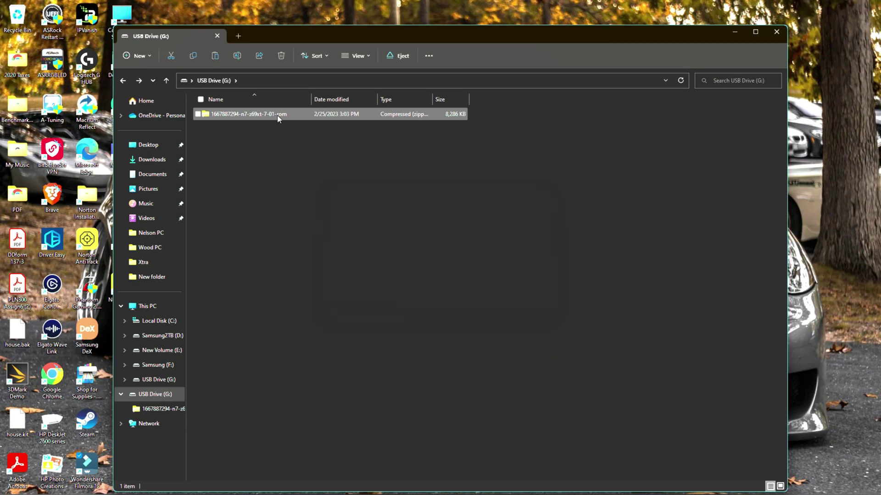
Extract the BIOS zip on the drive and move N7-Z69XT_7.01.ROM to the drive's root
right_click(277, 115)
click(340, 204)
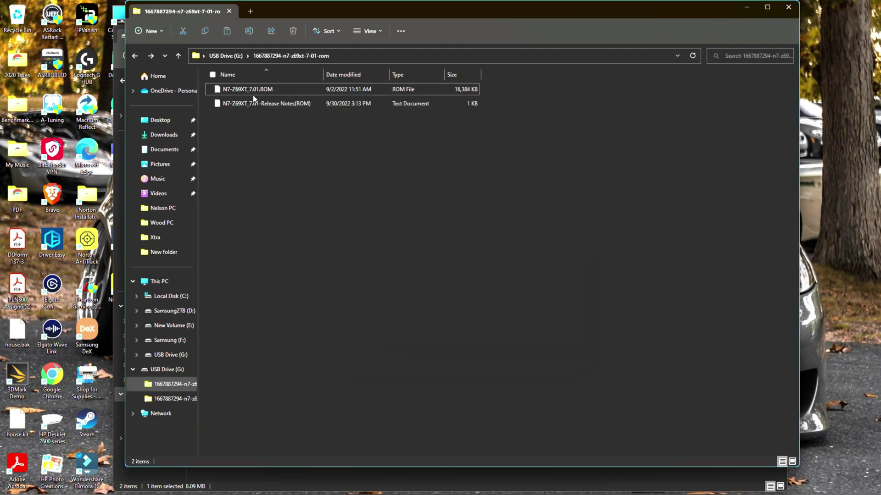
click(239, 87)
drag(239, 87, 225, 55)
Permanently delete the extracted folder and the BIOS zip from USB Drive (G:)
click(237, 55)
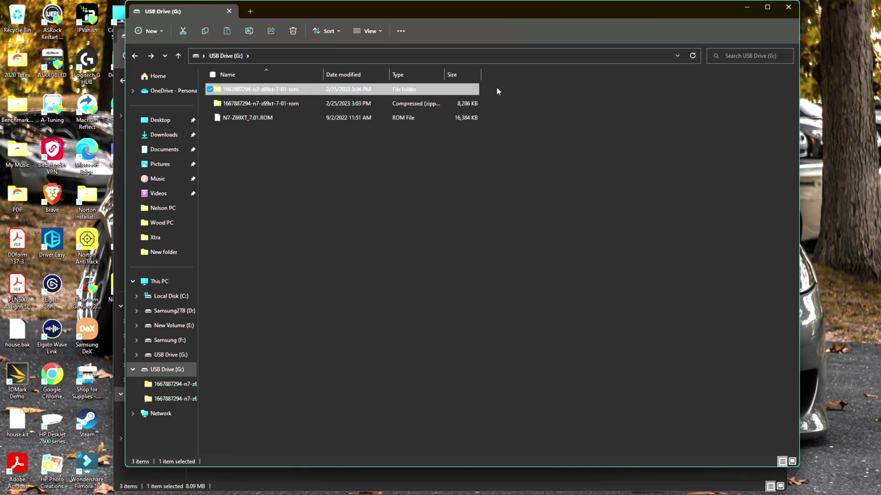
drag(507, 75, 477, 104)
key(Delete)
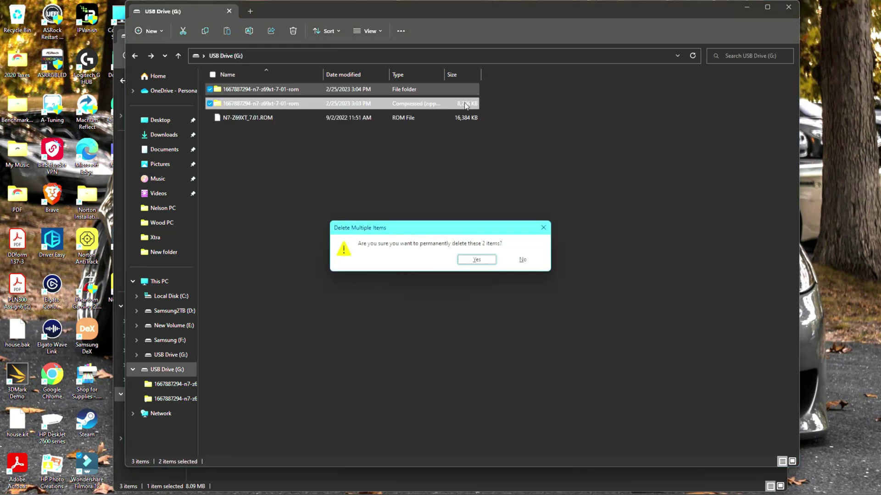
click(476, 258)
Rename N7-Z69XT_7.01.ROM to Creative.ROM
click(237, 91)
click(237, 90)
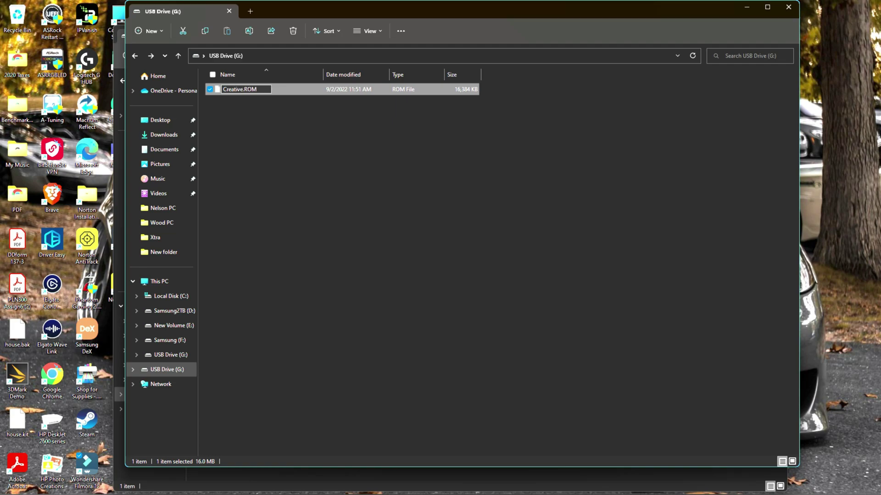
click(427, 282)
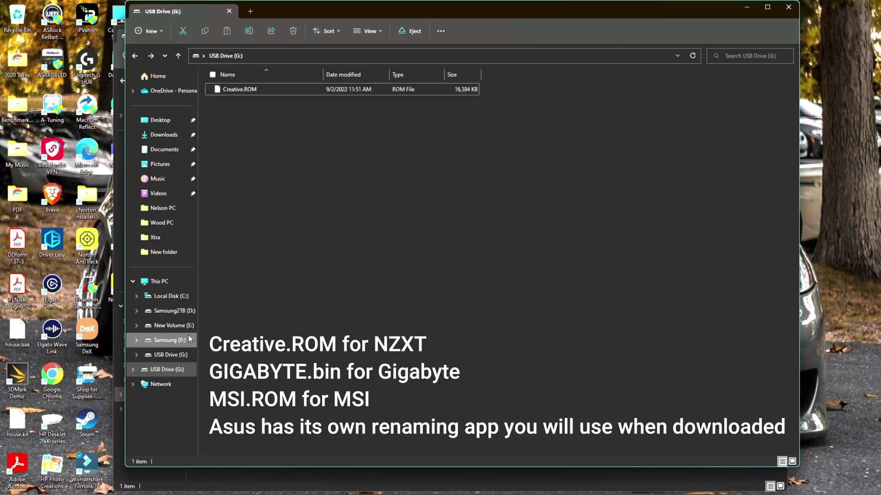
Safely eject USB Drive (G:)
right_click(173, 374)
click(208, 299)
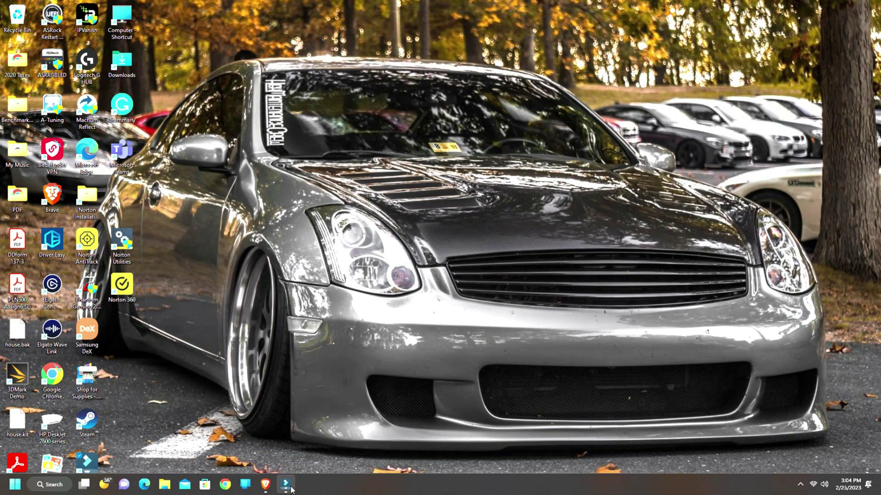
mouse_move(289, 488)
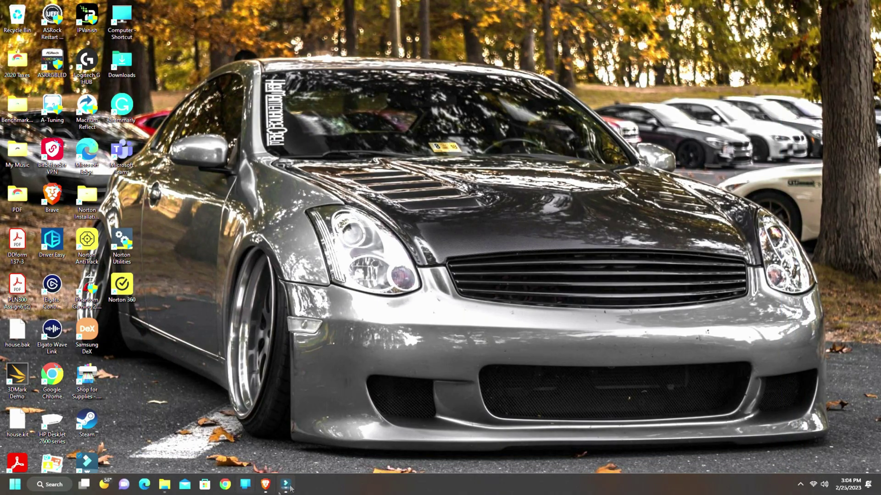